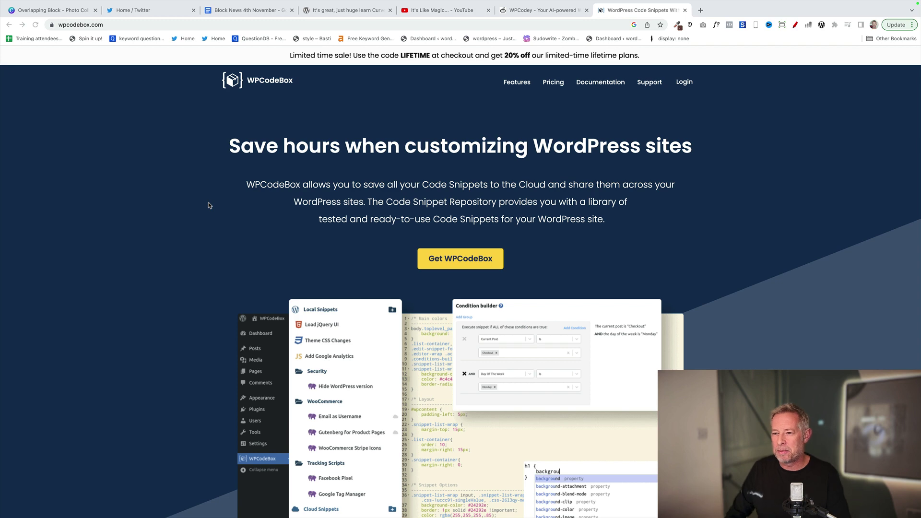
- Bring the WPCodey site, offering AI help with code snippets, to the front
left_click(526, 10)
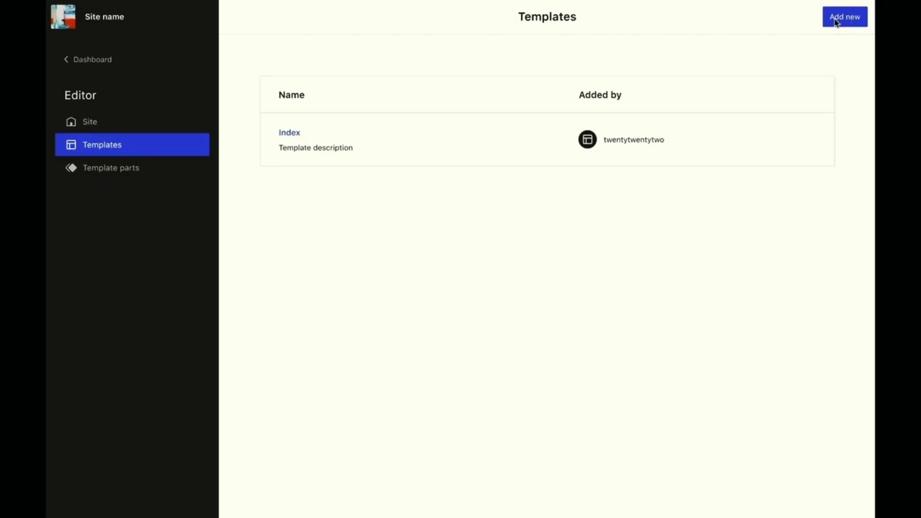
- Add a new Post category template for a Specific category and scroll through the category list
left_click(834, 24)
left_click(672, 244)
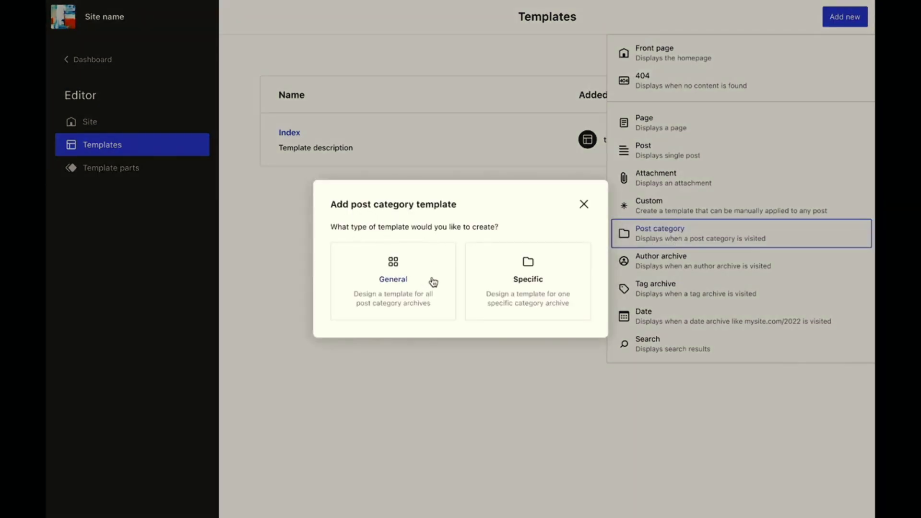
left_click(494, 287)
scroll(442, 291, "down", 2)
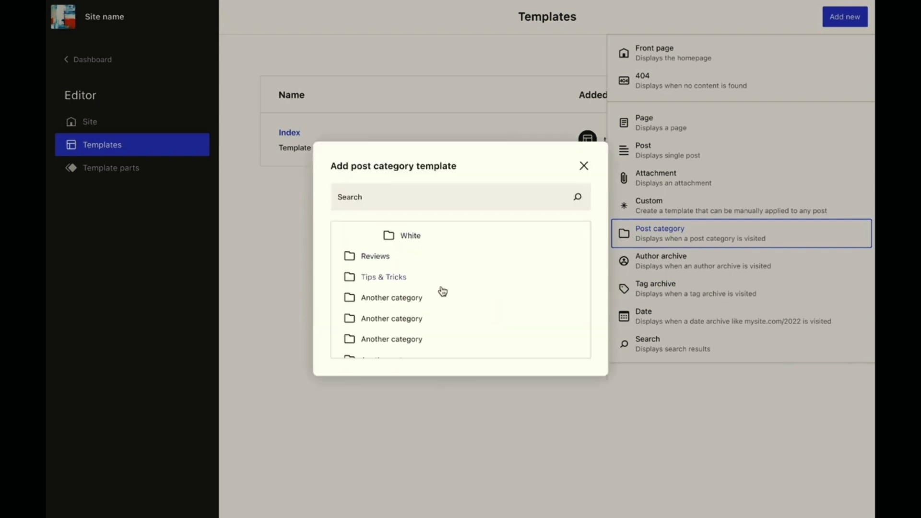
scroll(442, 291, "up", 2)
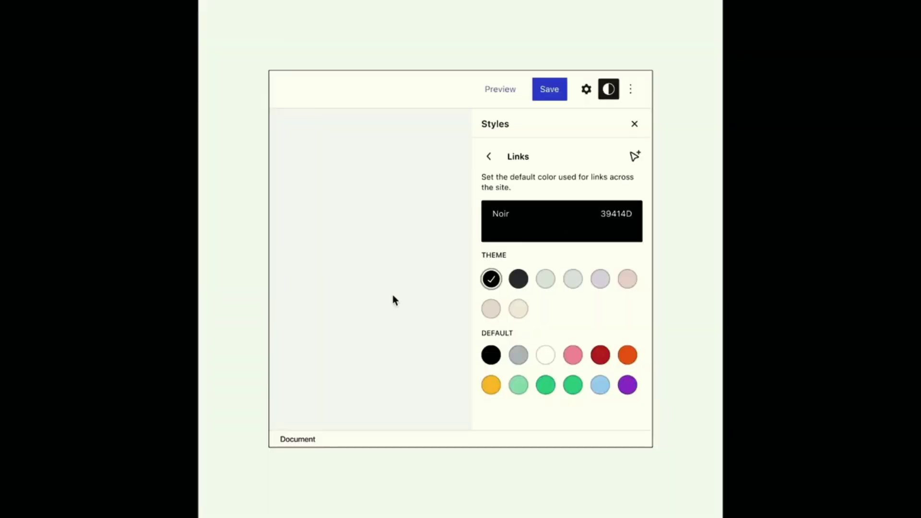
- Show per-state link colours and check Default, Hovered, Visited, Focused and Active are all Noir
left_click(635, 159)
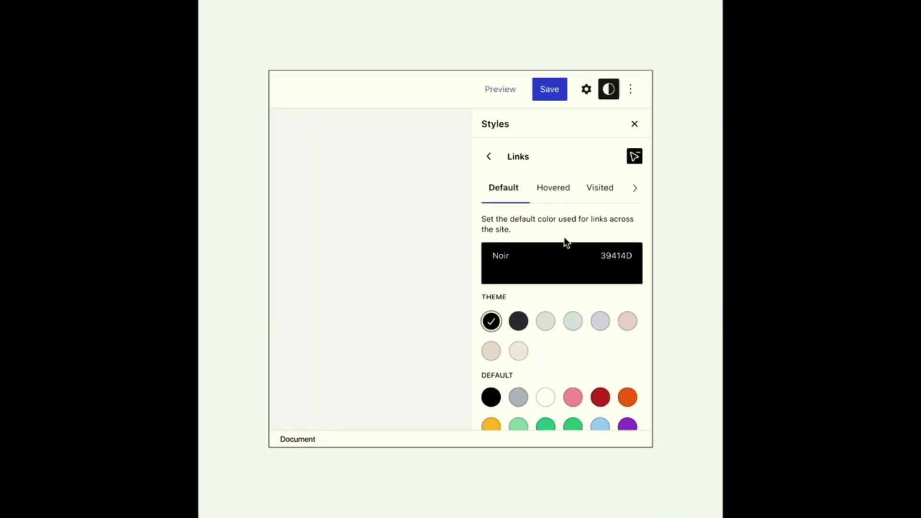
left_click(557, 188)
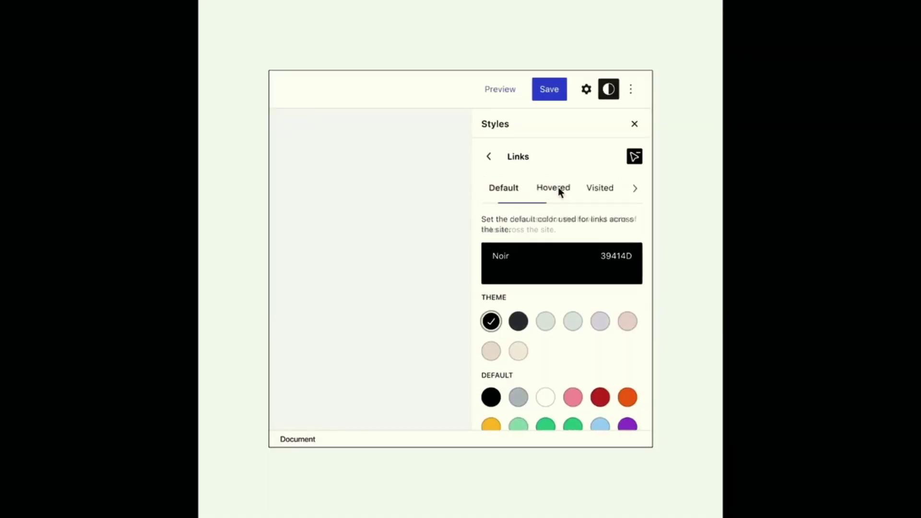
left_click(597, 194)
left_click(634, 192)
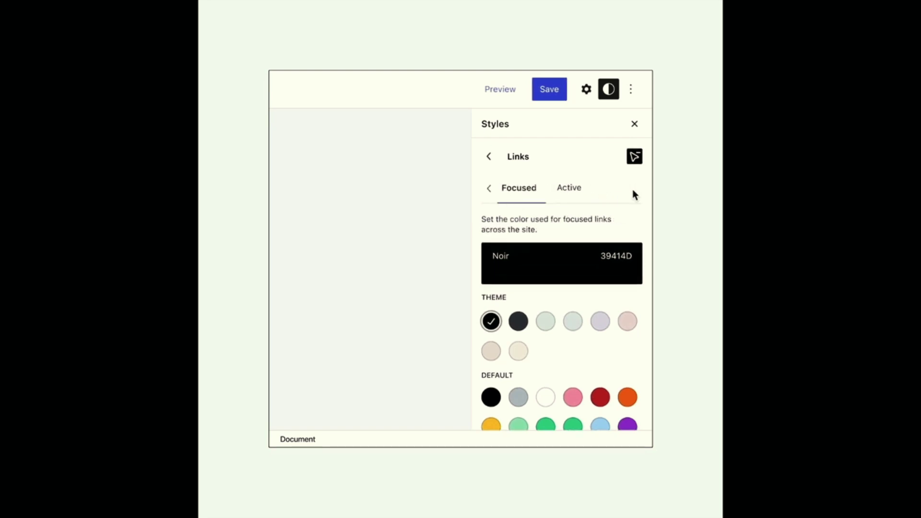
left_click(492, 189)
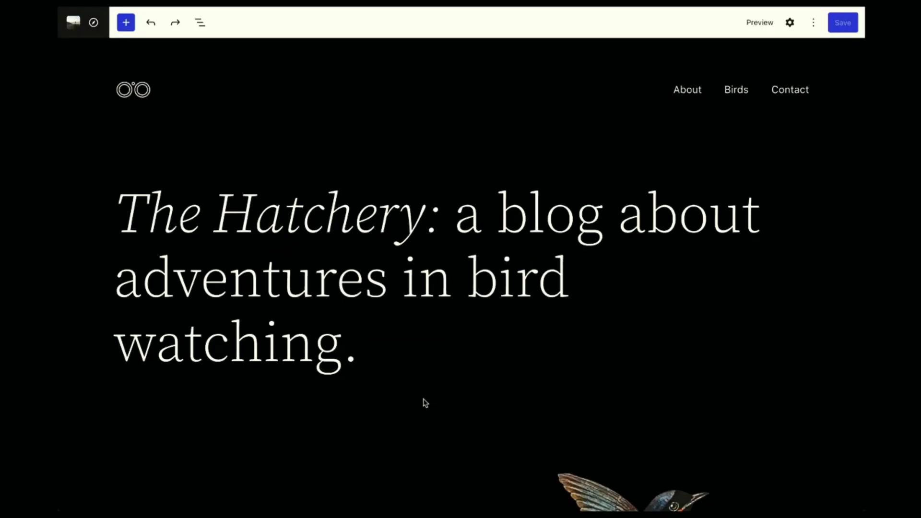
- Preview the About then Home pages from Navigation, enter editing, and return to Design browsing
left_click(94, 22)
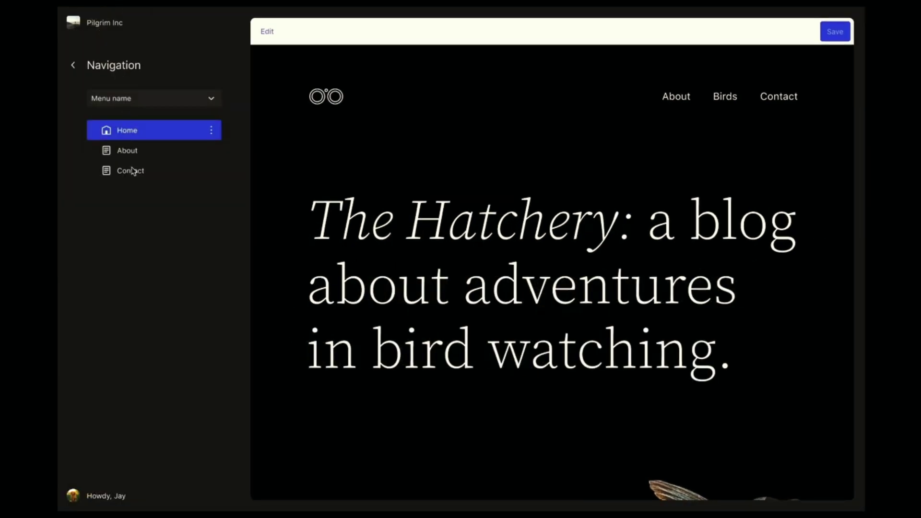
left_click(684, 102)
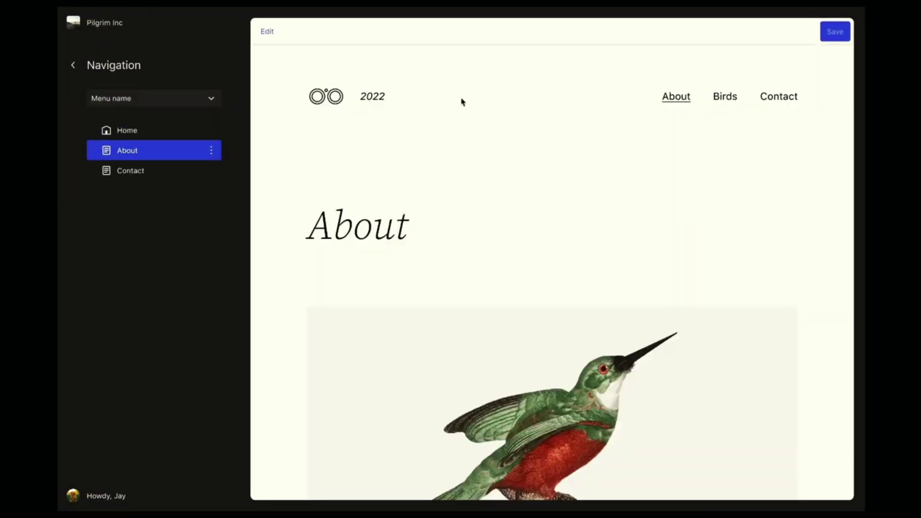
left_click(325, 96)
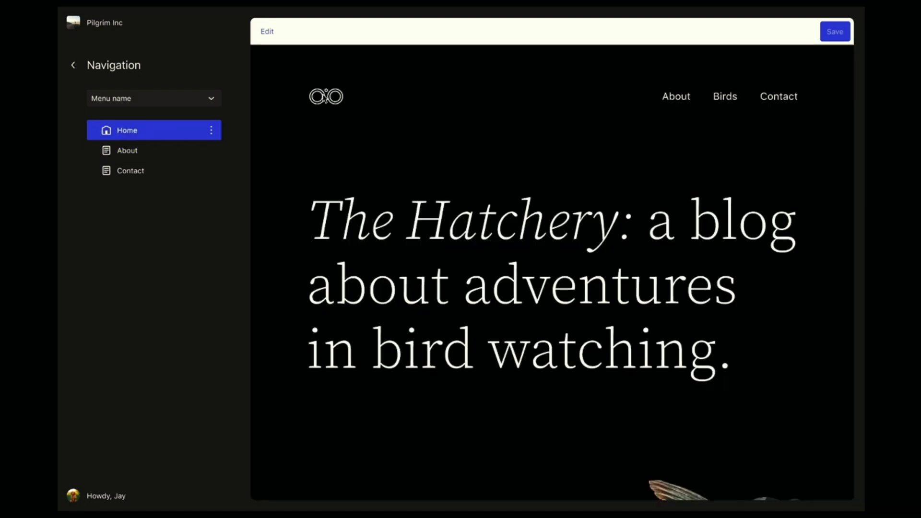
left_click(267, 31)
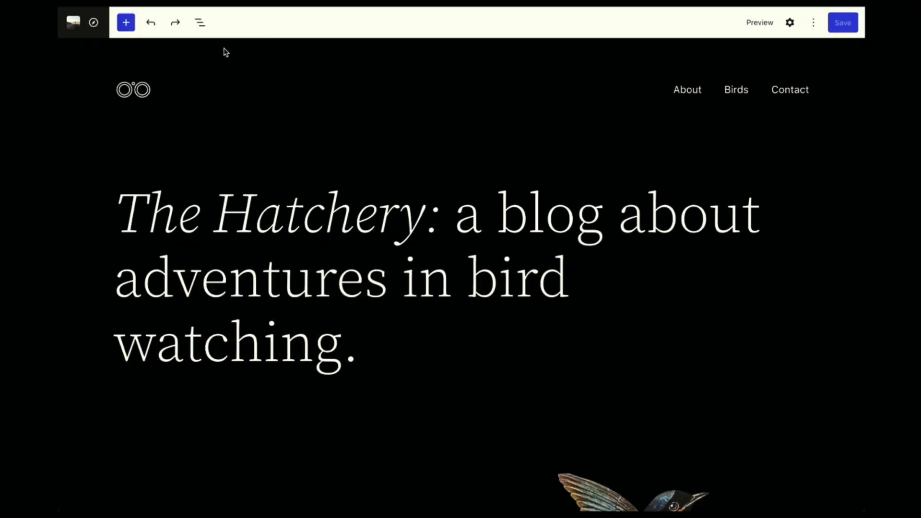
left_click(73, 22)
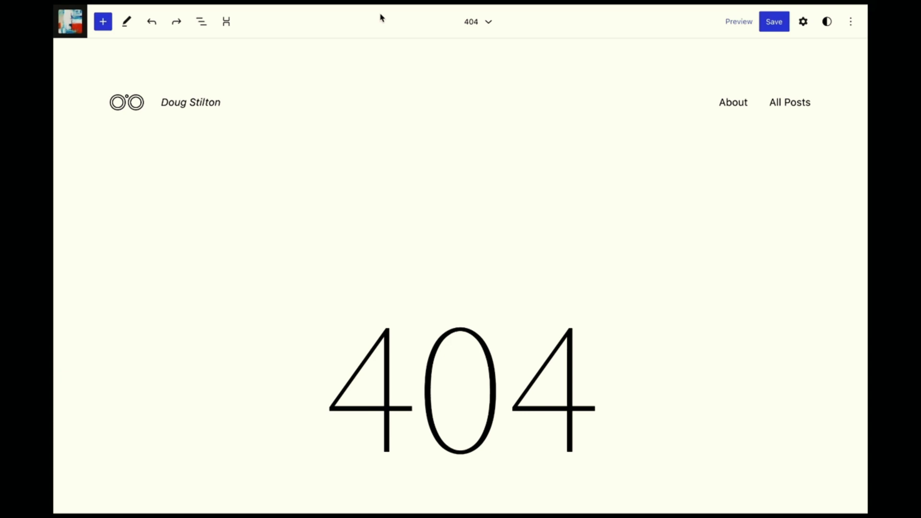
- Zoom out the 404 template, move the 404 section above the header, undo, and reselect it
left_click(225, 24)
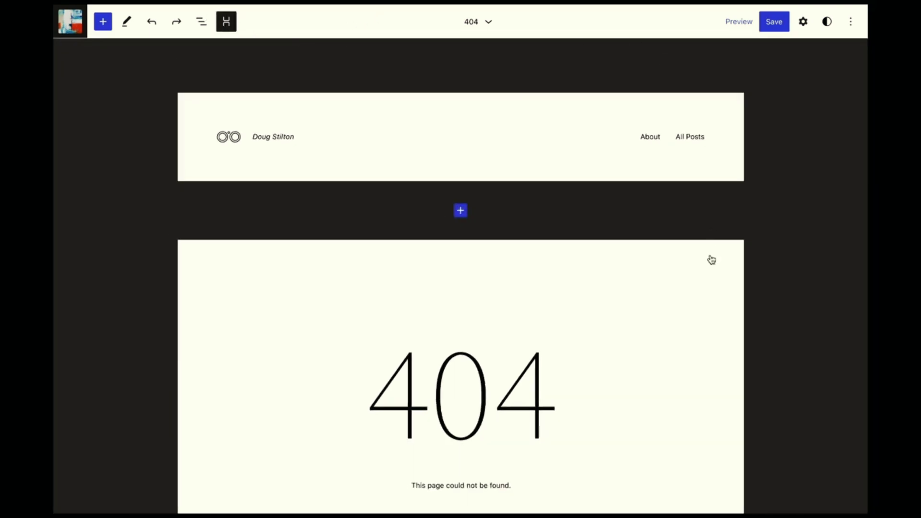
left_click(708, 288)
left_click_drag(704, 314, 643, 163)
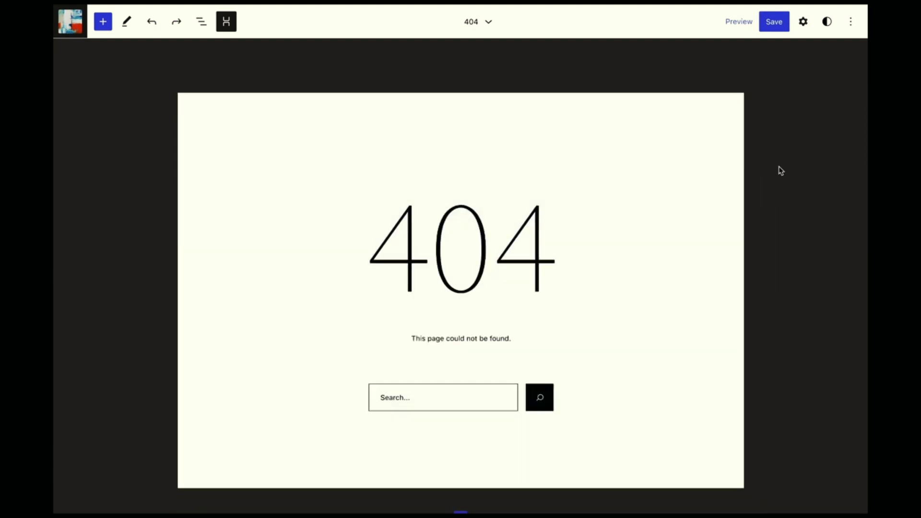
left_click(154, 22)
scroll(138, 211, "down", 3)
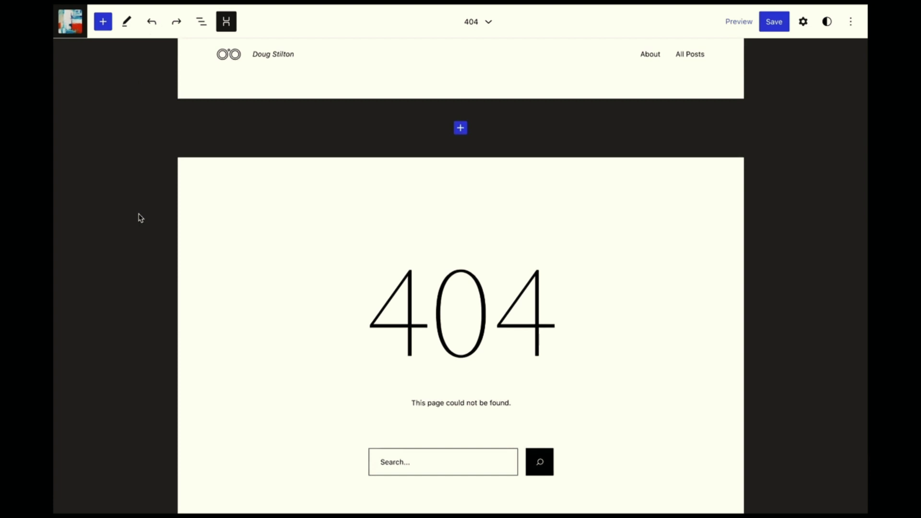
left_click(302, 208)
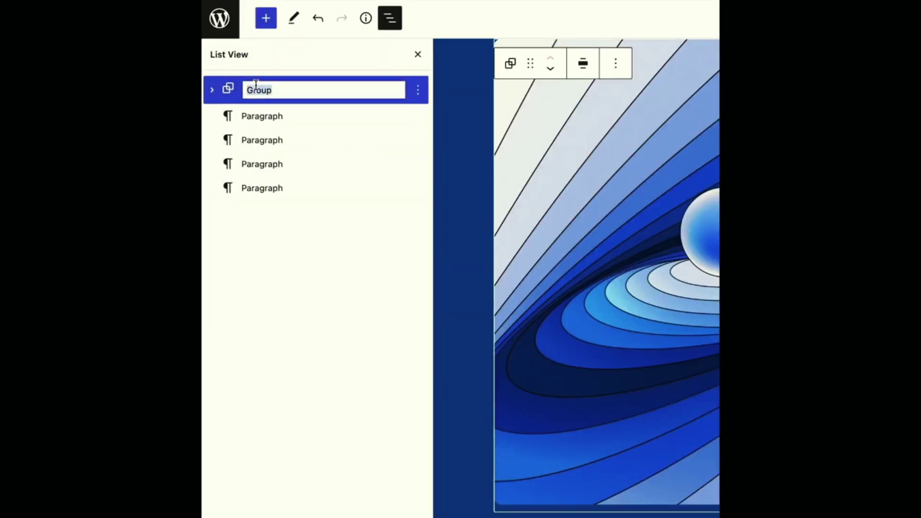
- Name the Group block 'Hero area' in List View
type("Hero area")
key("Return")
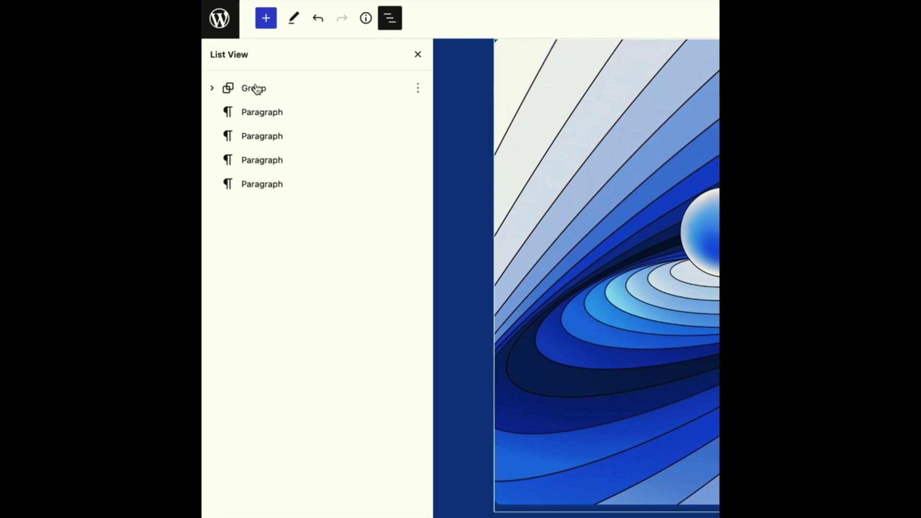
double_click(256, 88)
type("Hero ar")
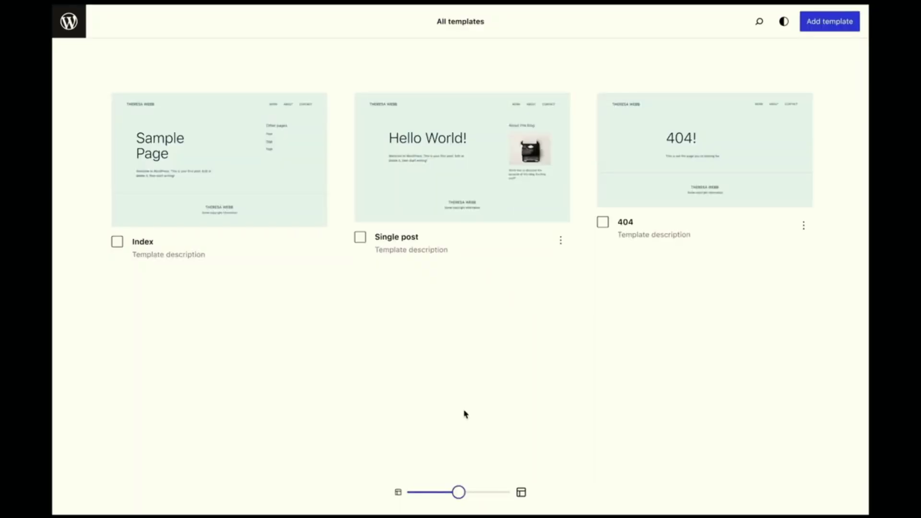
- Set template previews to three per row, open Single post, and preview the New Header pattern
left_click(521, 492)
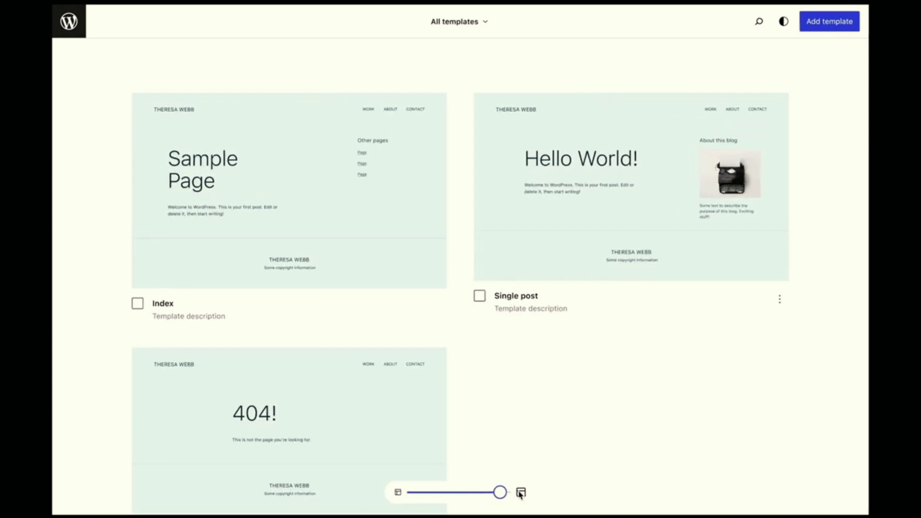
left_click_drag(500, 493, 451, 496)
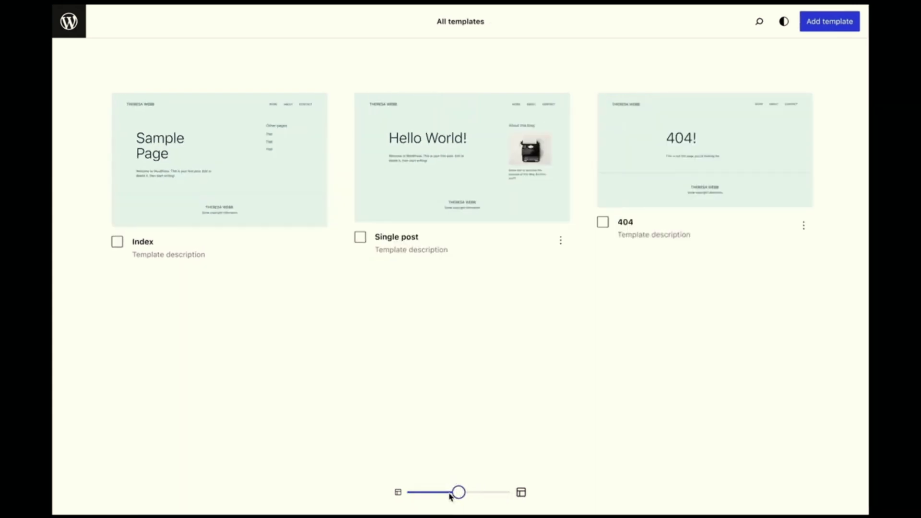
left_click(461, 186)
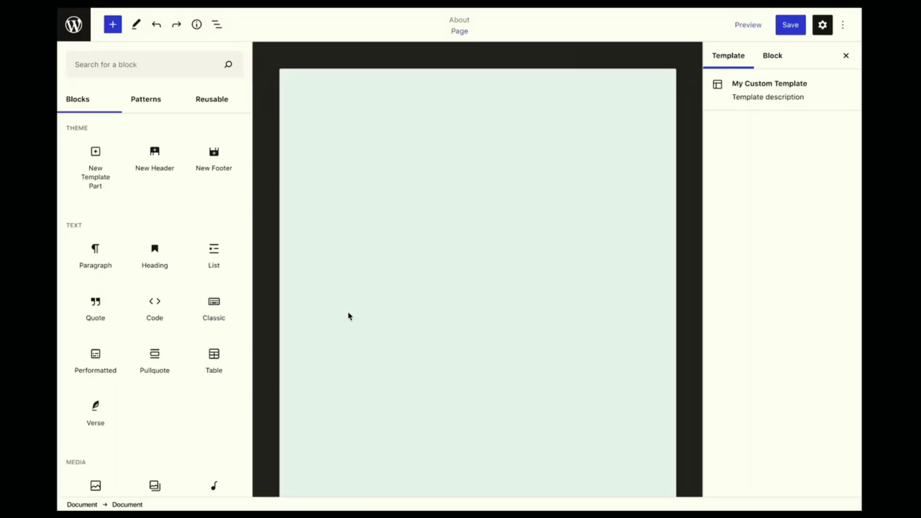
left_click(172, 172)
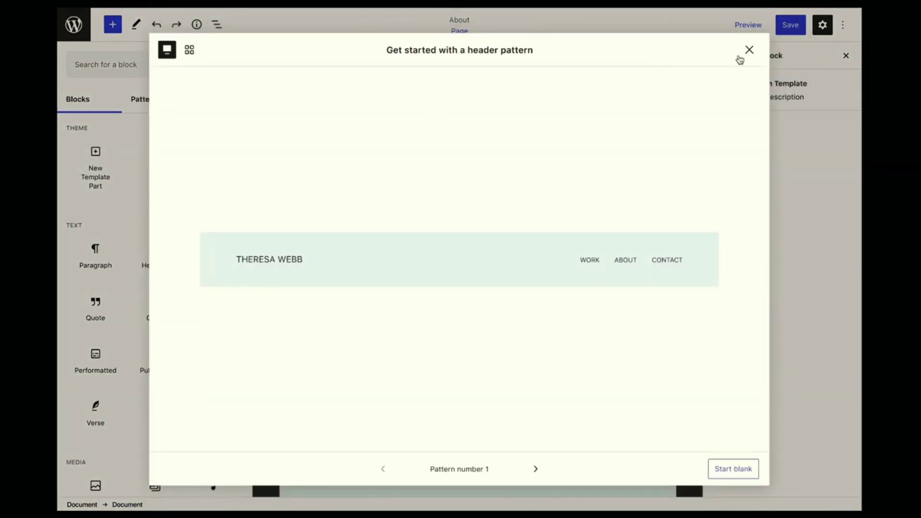
left_click(747, 53)
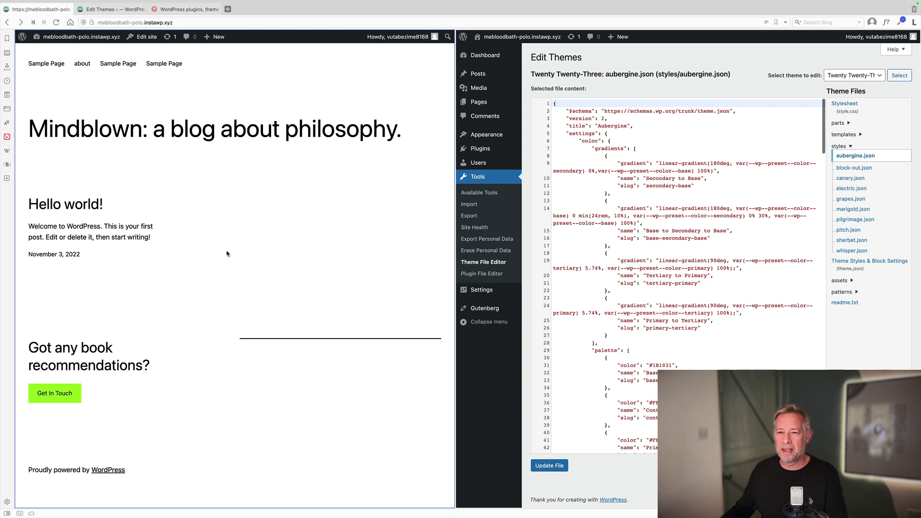
- Go from the Mindblown front page to the admin Dashboard via the admin bar
left_click(227, 254)
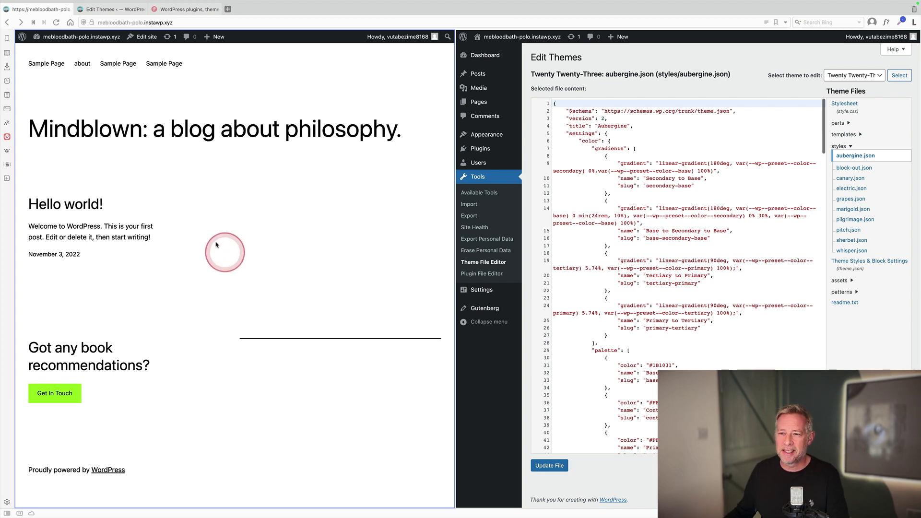
left_click(80, 39)
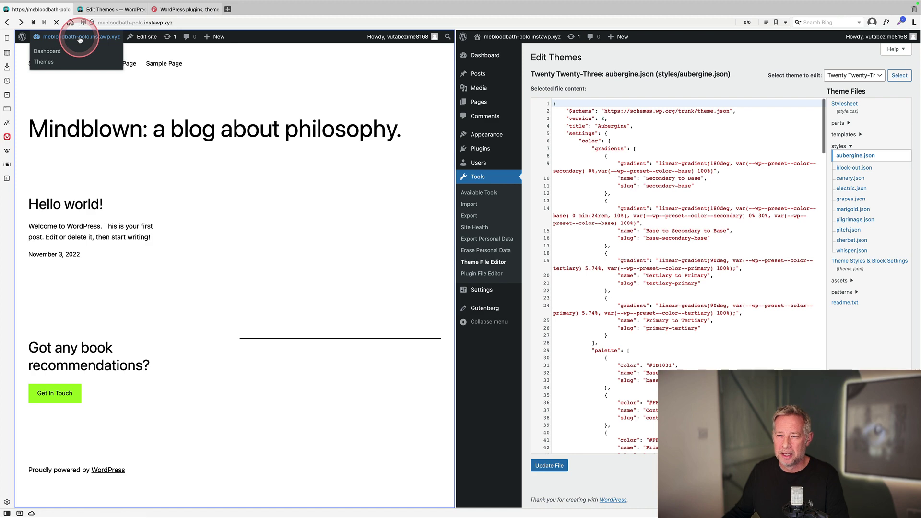
- Open the Site Editor from Appearance and browse its style variations
mouse_move(66, 168)
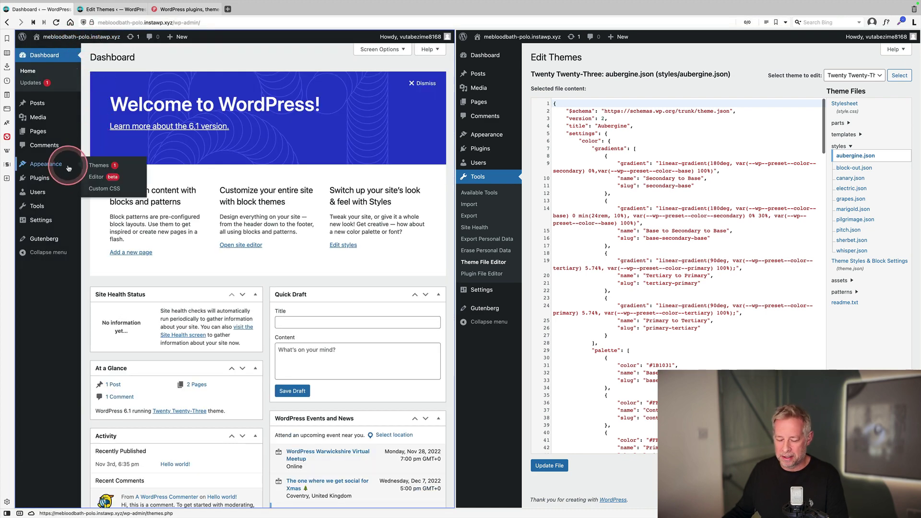
left_click(112, 180)
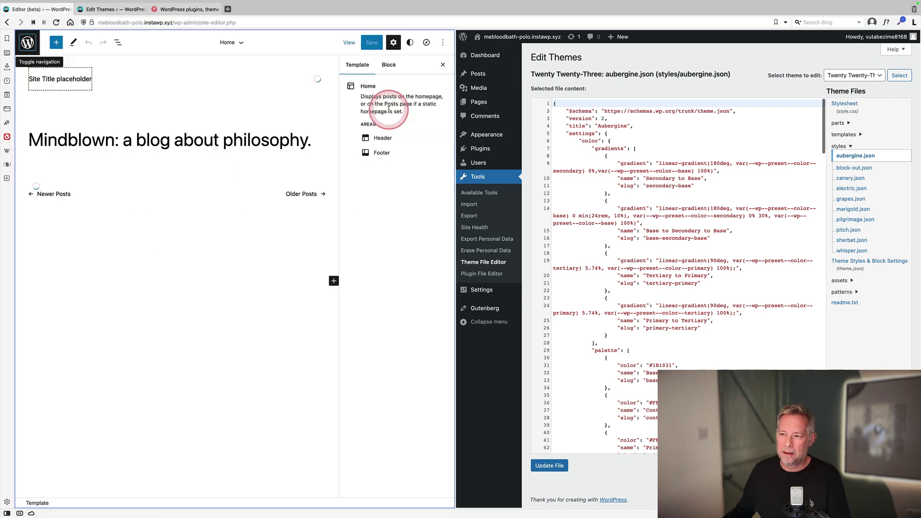
left_click(411, 43)
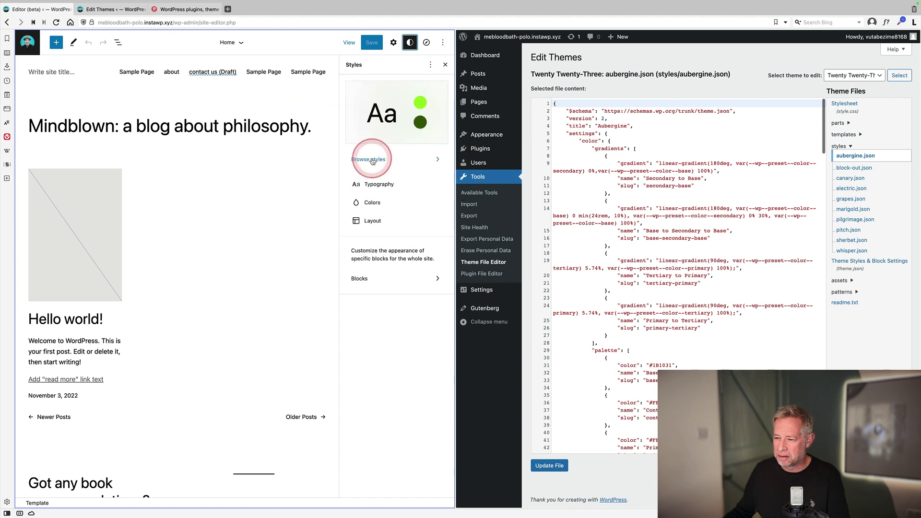
left_click(373, 161)
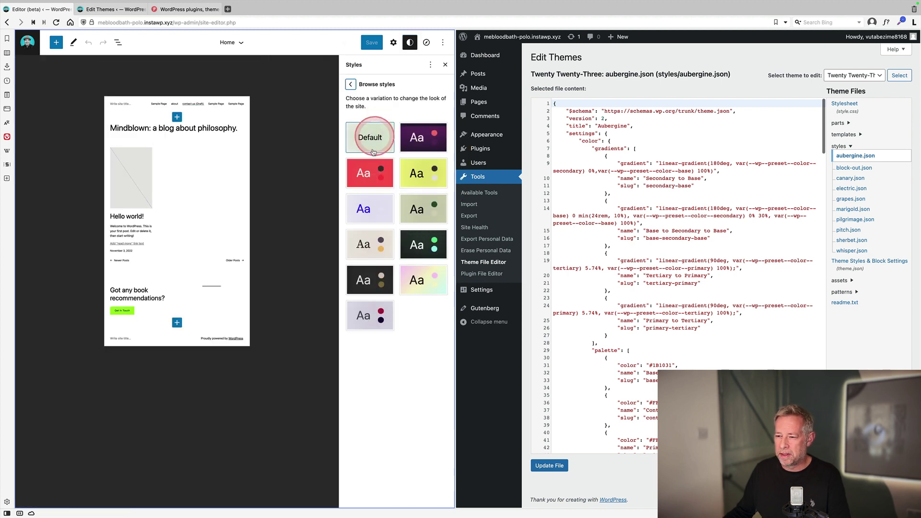
- Try the Aubergine and Electric style variations, then switch back to Default
left_click(409, 145)
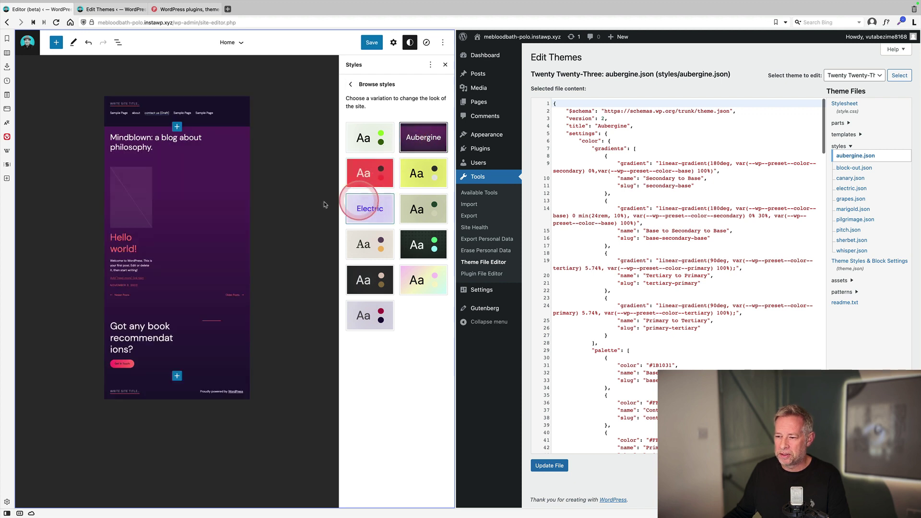
left_click(133, 208)
left_click(369, 211)
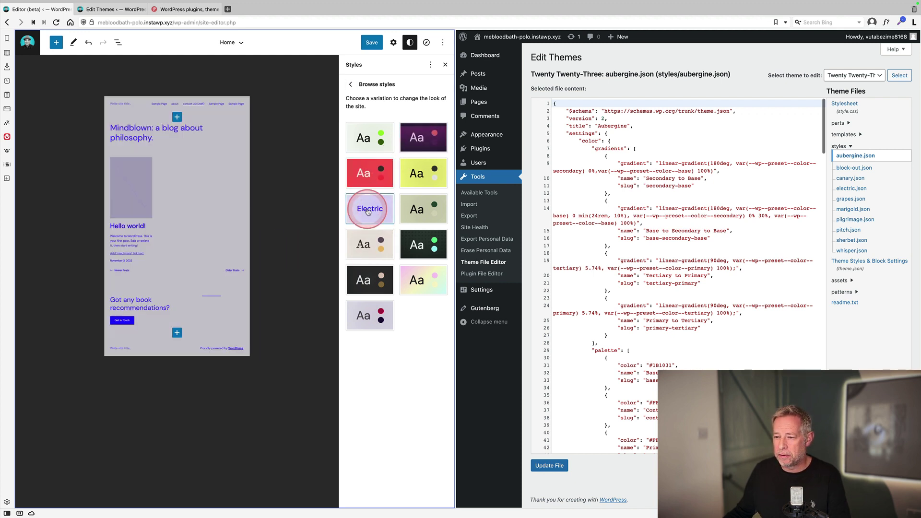
left_click(337, 54)
left_click(366, 139)
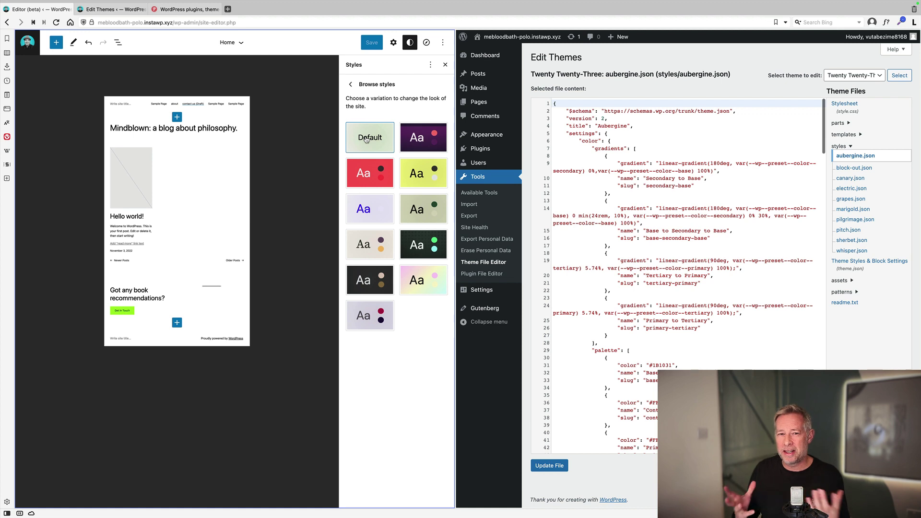
- Open the 'And relax' page draft with its three lorem ipsum paragraphs in the post editor
left_click(616, 137)
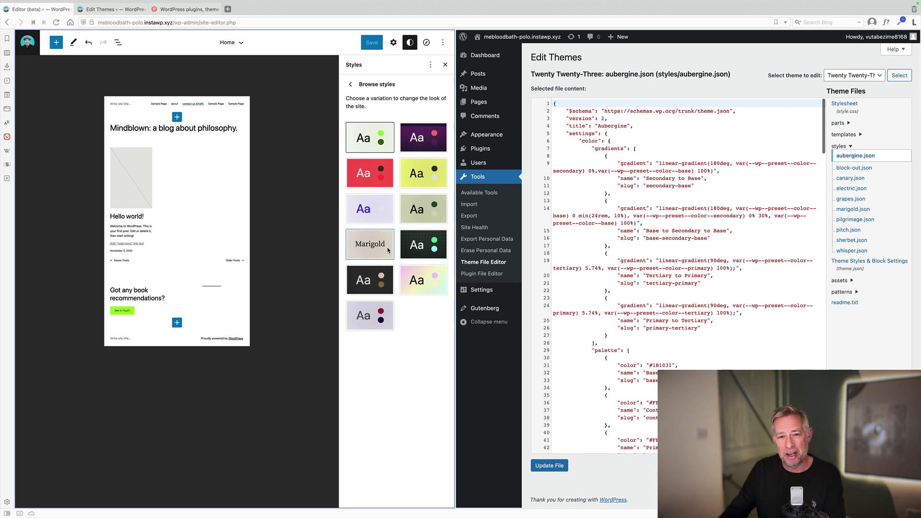
left_click(681, 219)
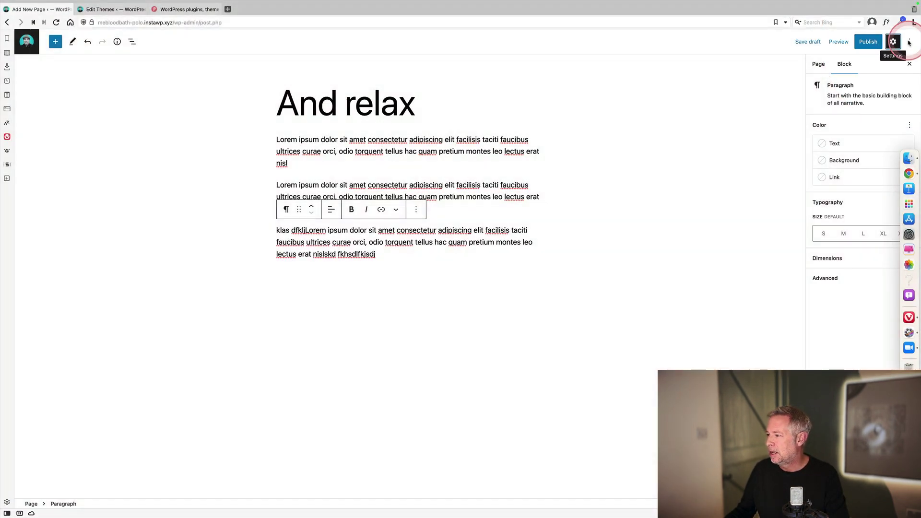
- Toggle Distraction free mode on for the 'And relax' draft, then off again from the Options menu
left_click(909, 42)
left_click(811, 139)
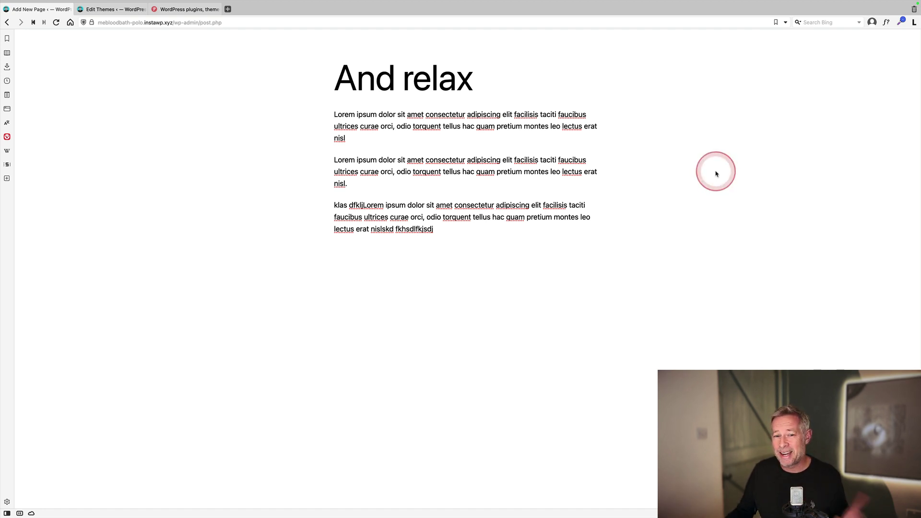
mouse_move(916, 49)
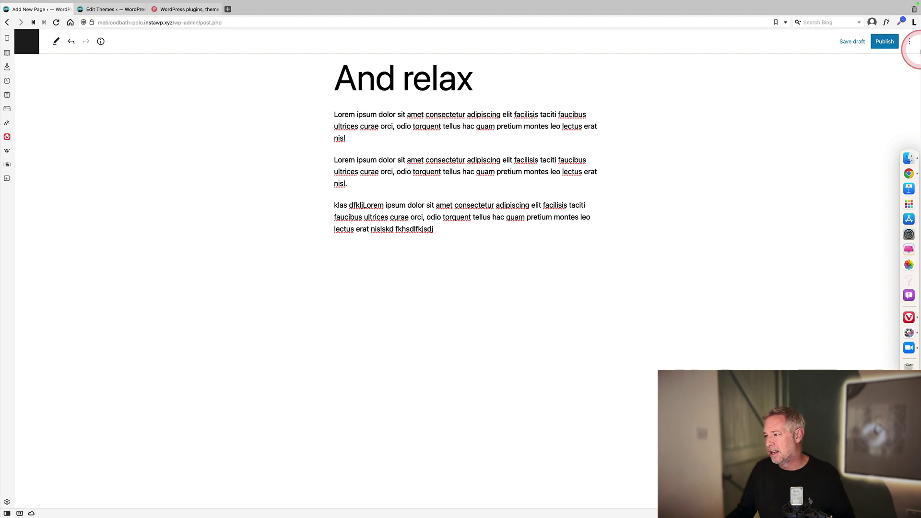
left_click(908, 44)
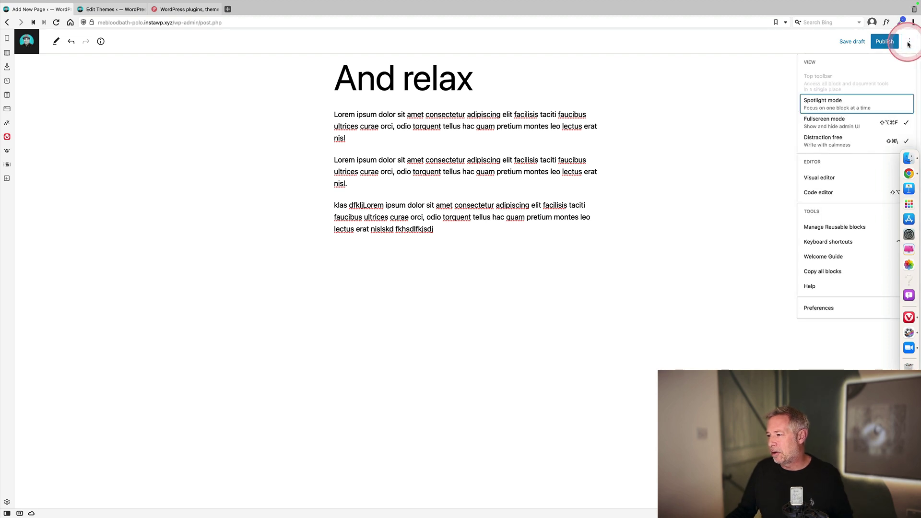
left_click(837, 139)
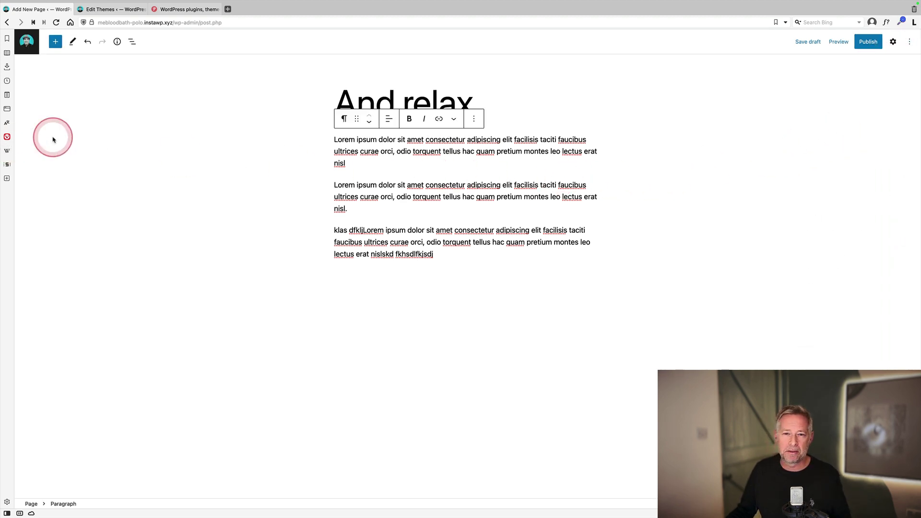